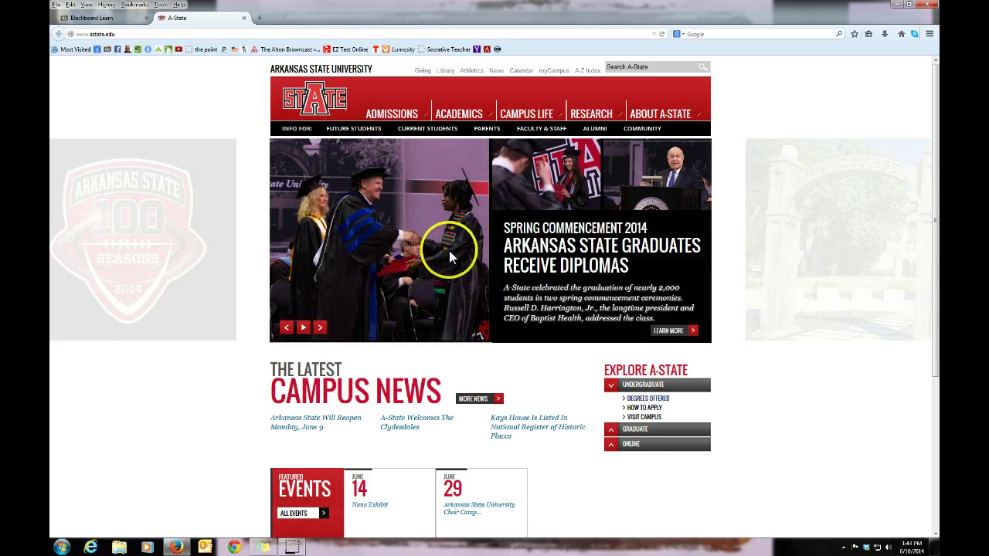
# - Open the Information and Technology Services page from the university's A-Z index, under the letter I
pyautogui.click(584, 70)
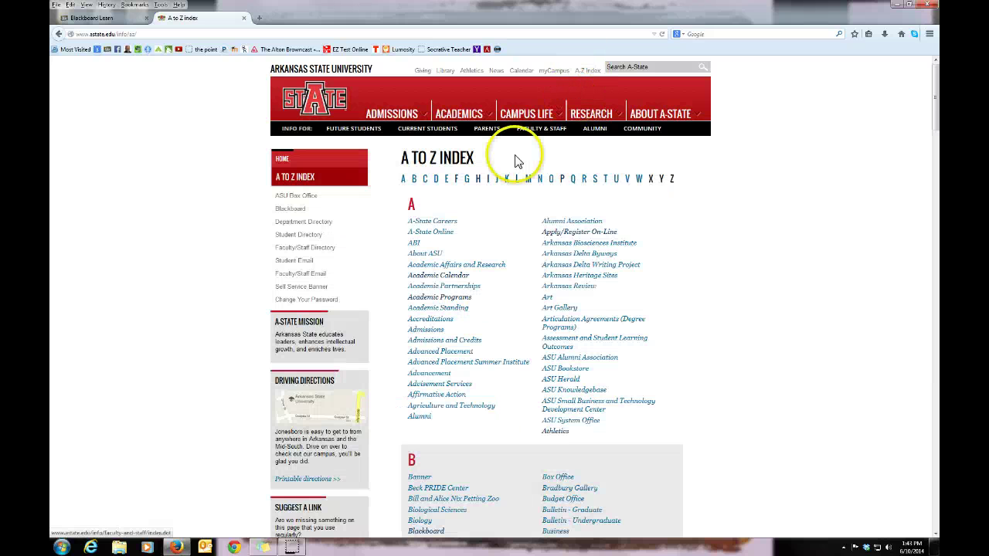
pyautogui.click(491, 179)
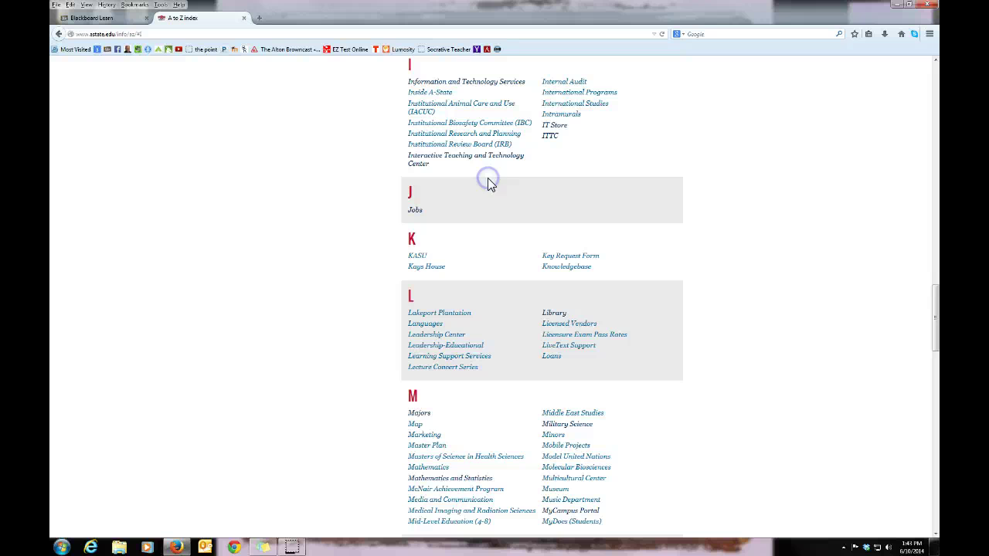
pyautogui.click(465, 83)
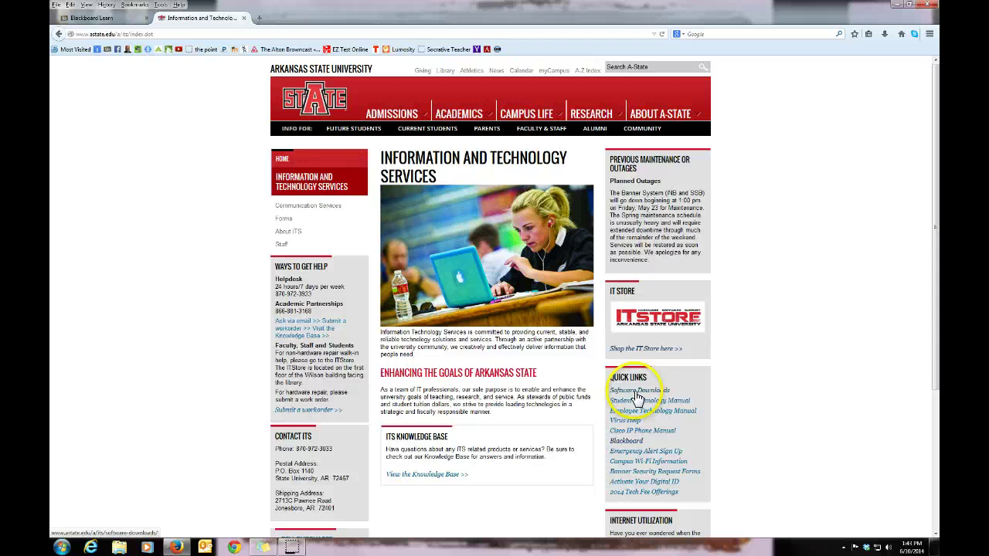
# - Open the Windows Respondus Lockdown Browser download page from the Software Downloads quick link, following the link to the correct page
pyautogui.click(639, 391)
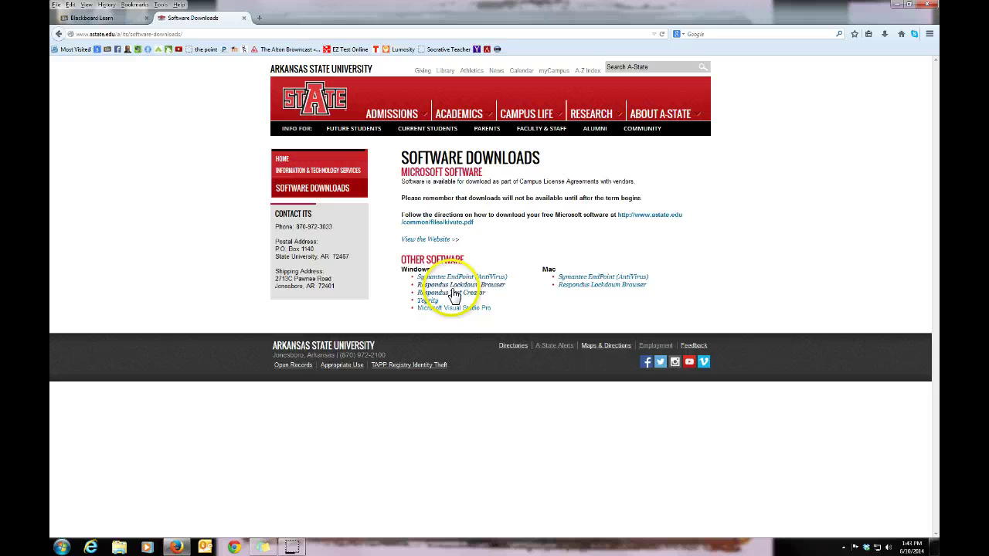
pyautogui.click(455, 286)
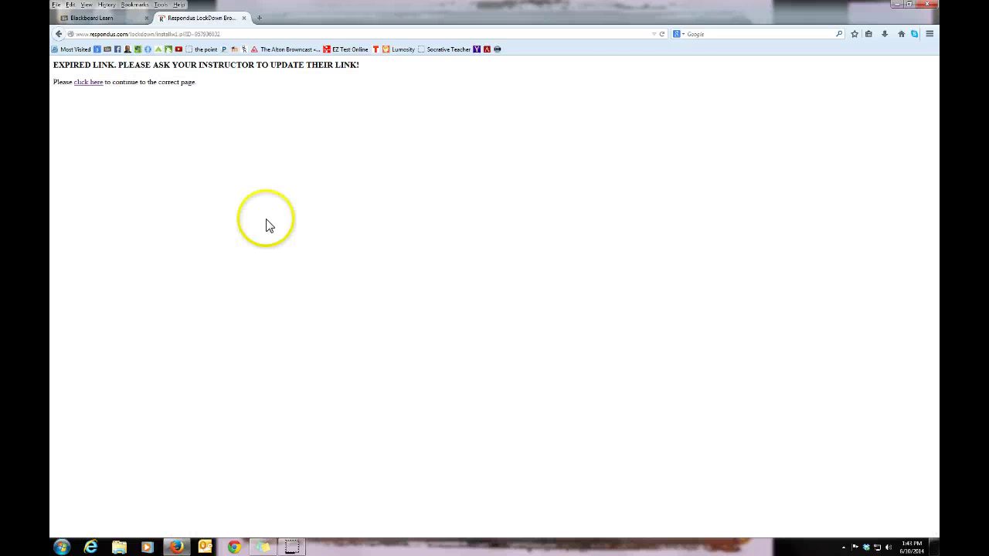
pyautogui.click(87, 83)
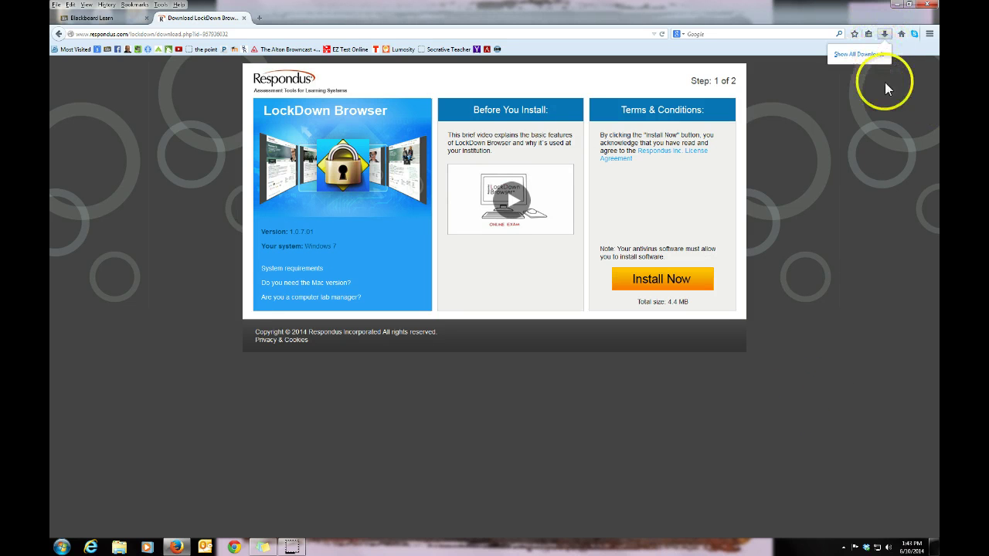
pyautogui.click(902, 100)
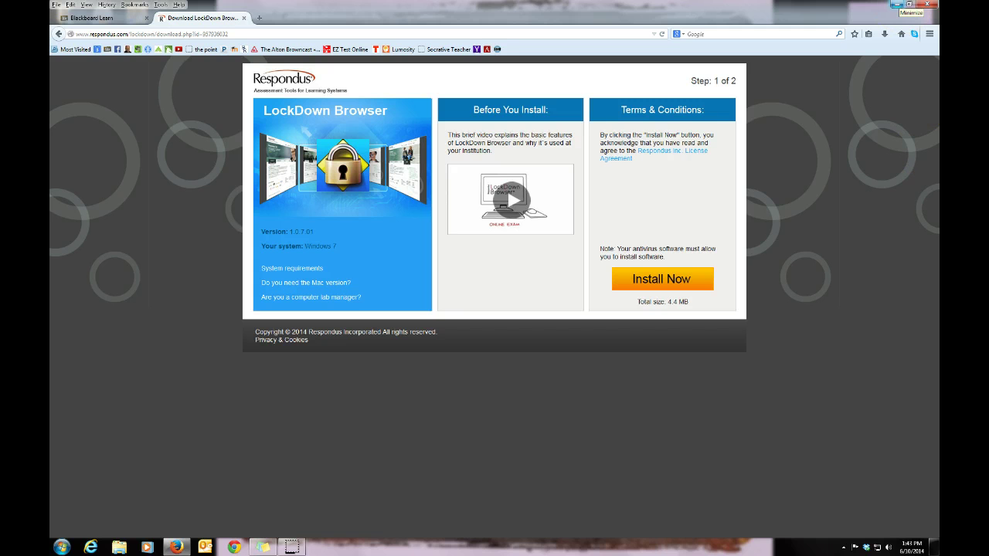
# - Locate the LockDown Browser shortcut on the desktop, compare it with the other browsers' shortcuts, and return to the Firefox download page
pyautogui.click(898, 5)
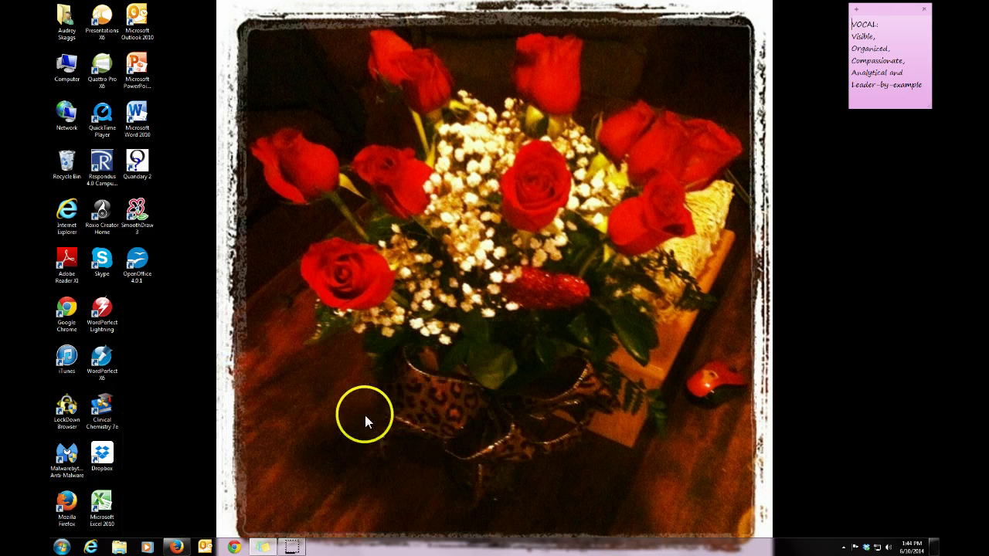
pyautogui.click(65, 415)
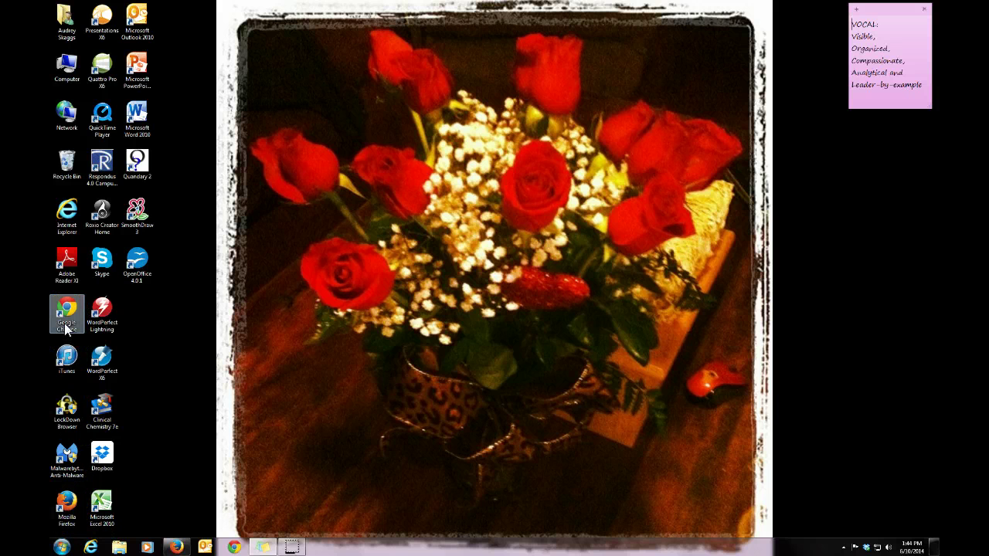
pyautogui.doubleClick(68, 403)
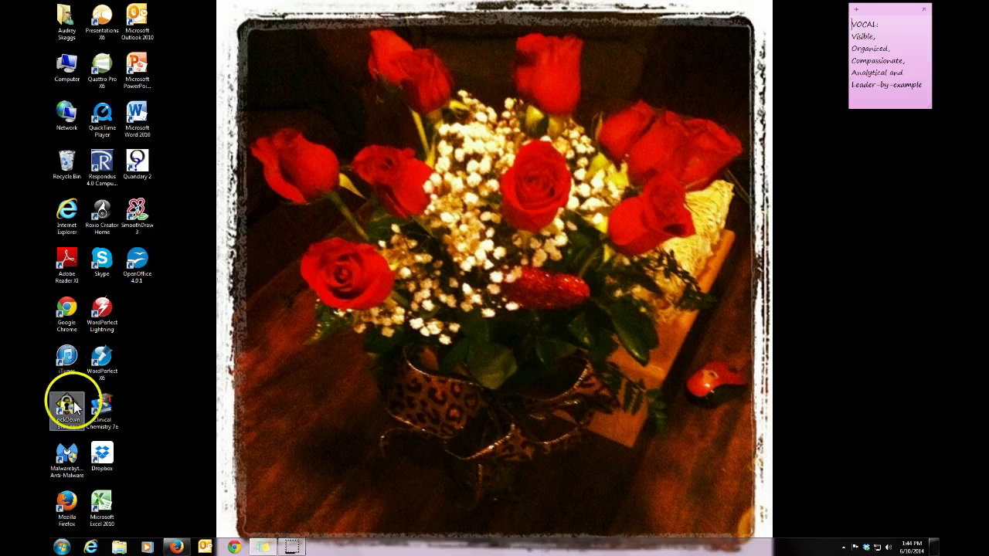
pyautogui.click(67, 311)
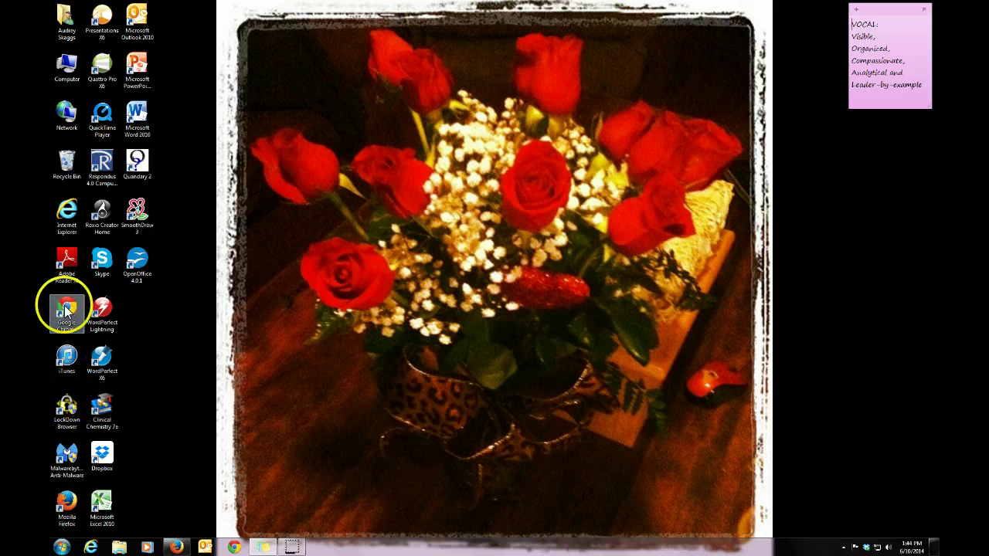
pyautogui.click(68, 457)
pyautogui.click(65, 511)
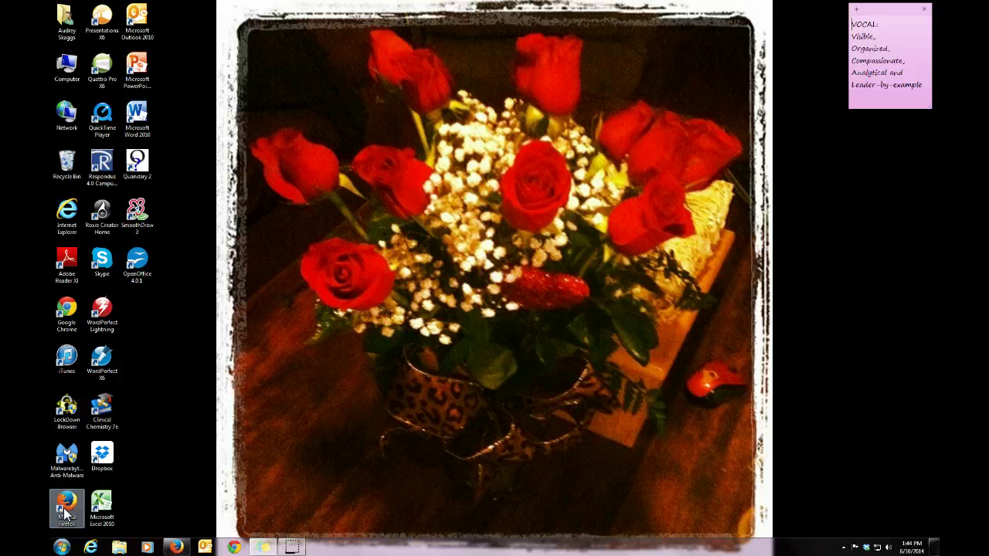
pyautogui.click(94, 527)
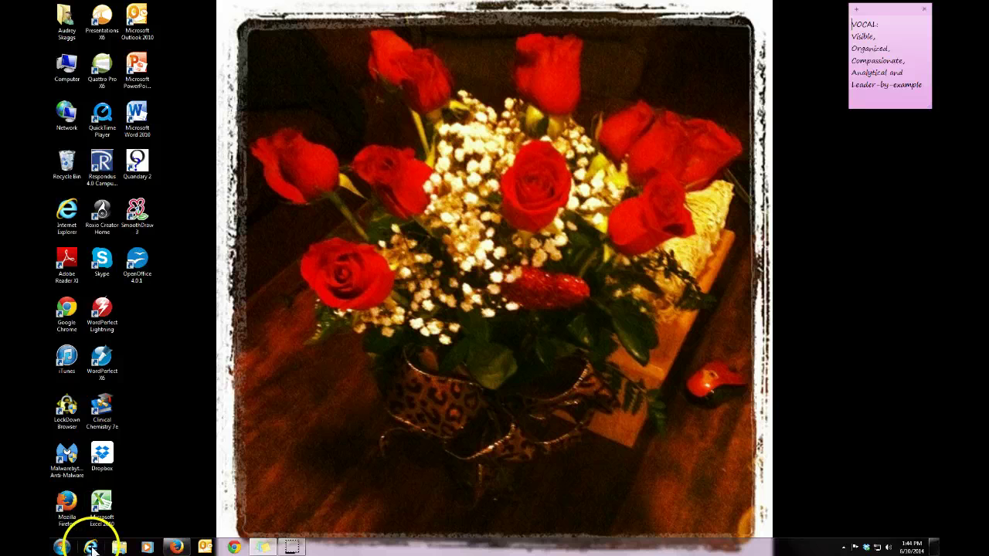
pyautogui.click(68, 421)
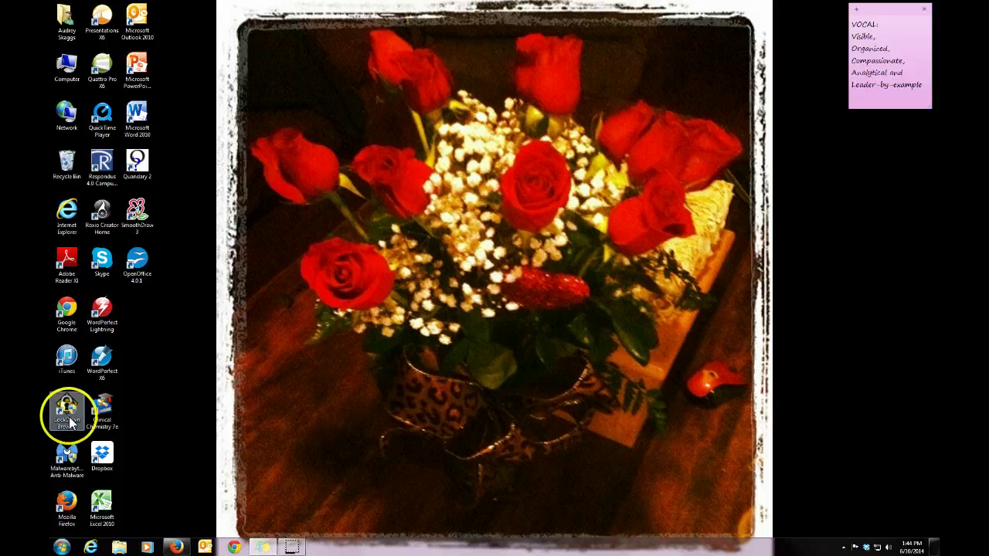
pyautogui.click(176, 547)
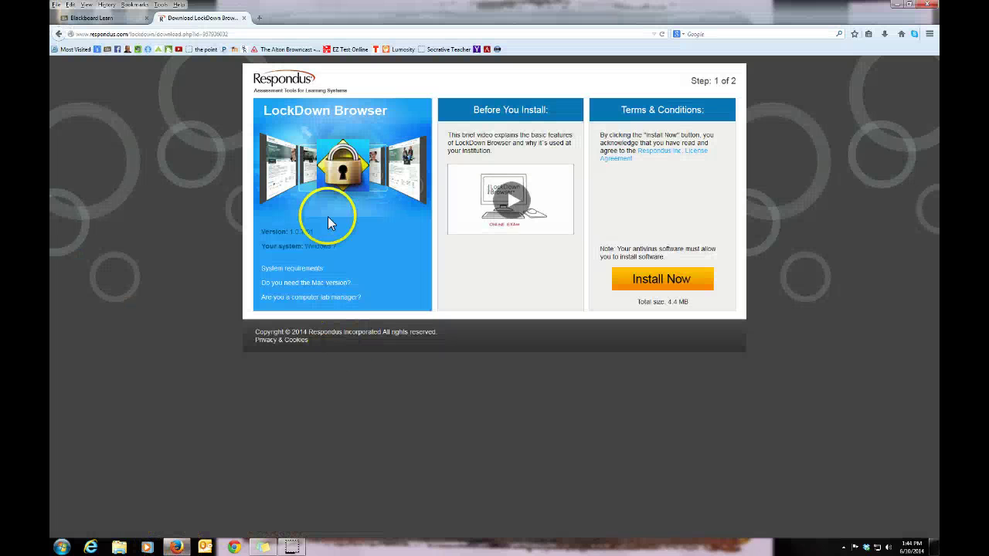
# - Switch to Blackboard Learn and view the enlarged student photo and student ID in the Respondus Monitor check results, closing each image
pyautogui.click(108, 19)
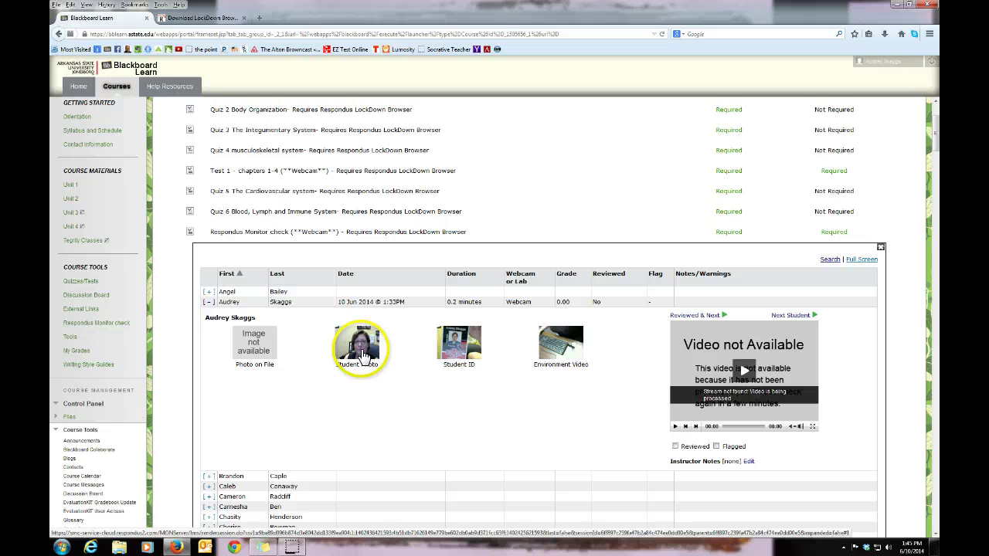
pyautogui.click(363, 354)
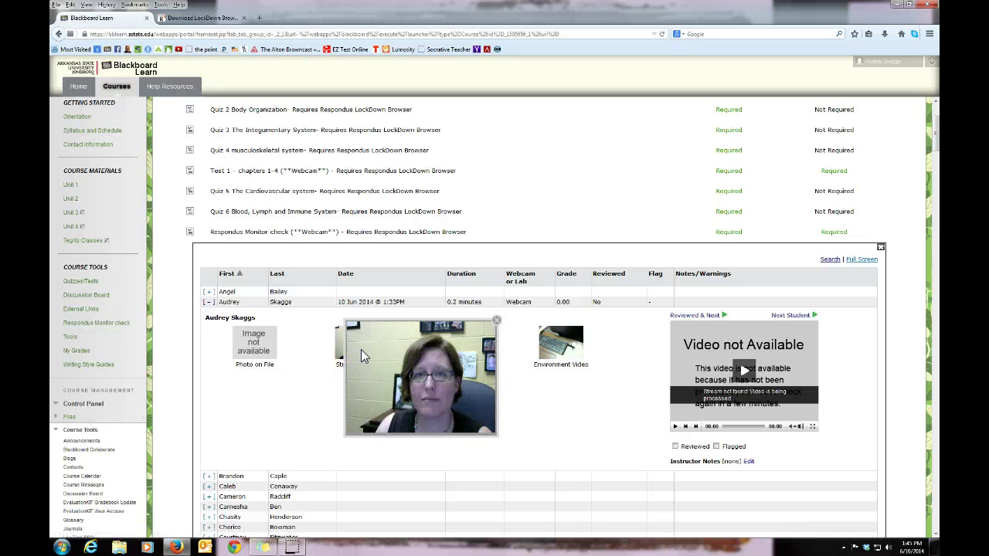
pyautogui.click(495, 319)
pyautogui.click(459, 351)
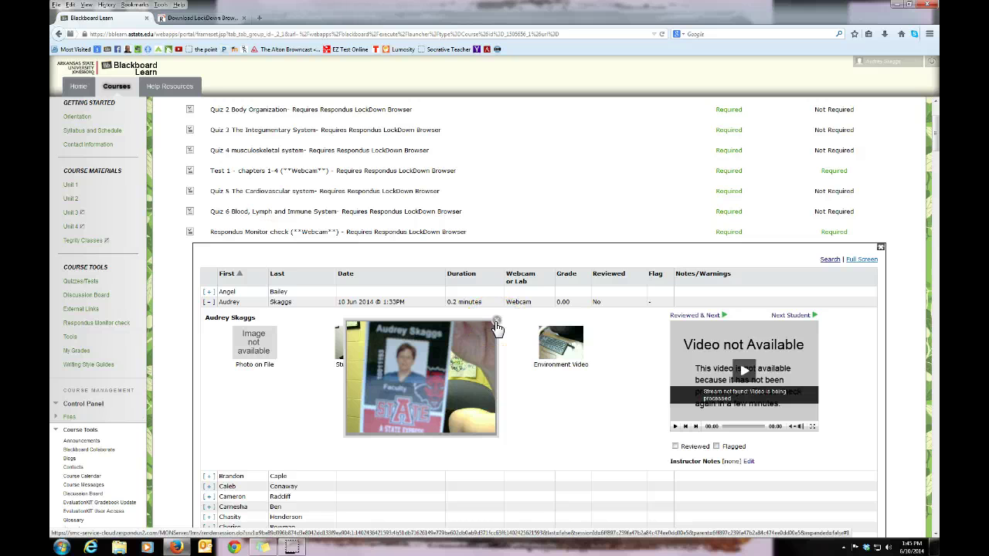
pyautogui.click(496, 329)
# - Play the student's environment video in full screen, exit it, and view the enlarged photo on file
pyautogui.click(564, 353)
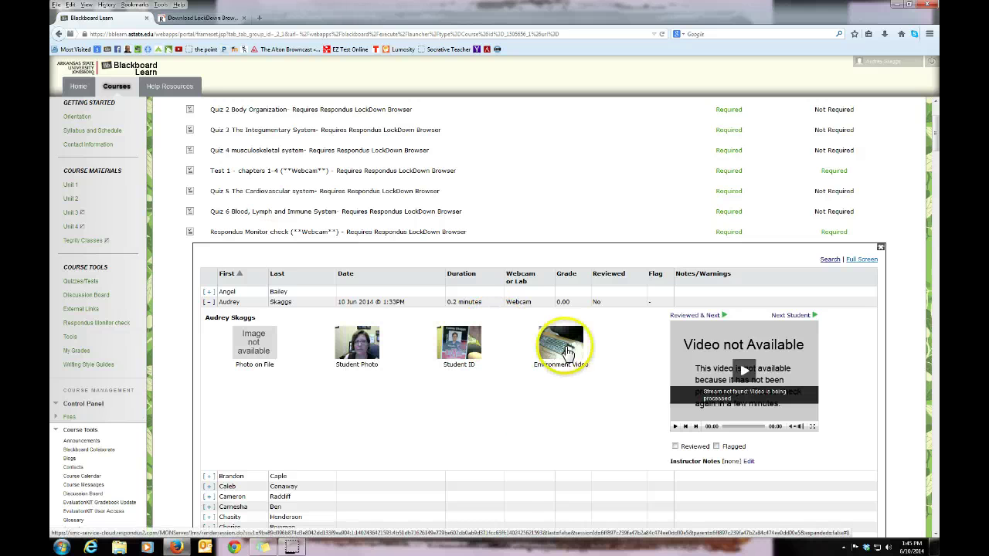
pyautogui.click(811, 425)
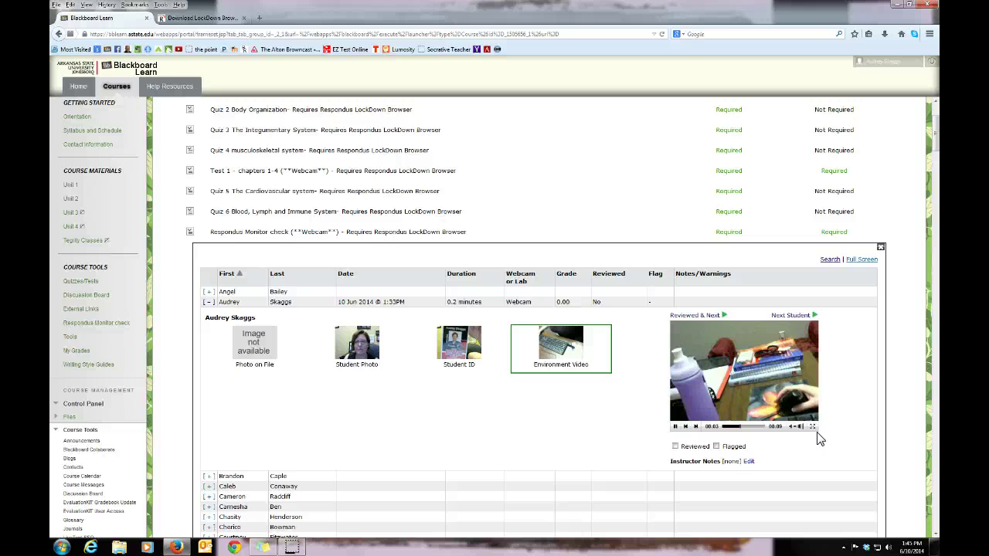
pyautogui.click(813, 424)
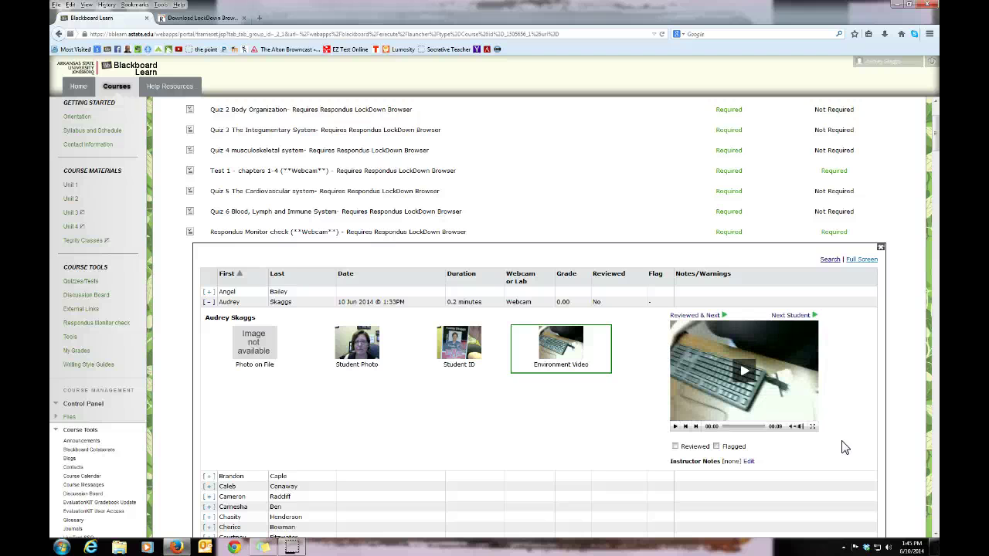
pyautogui.click(838, 448)
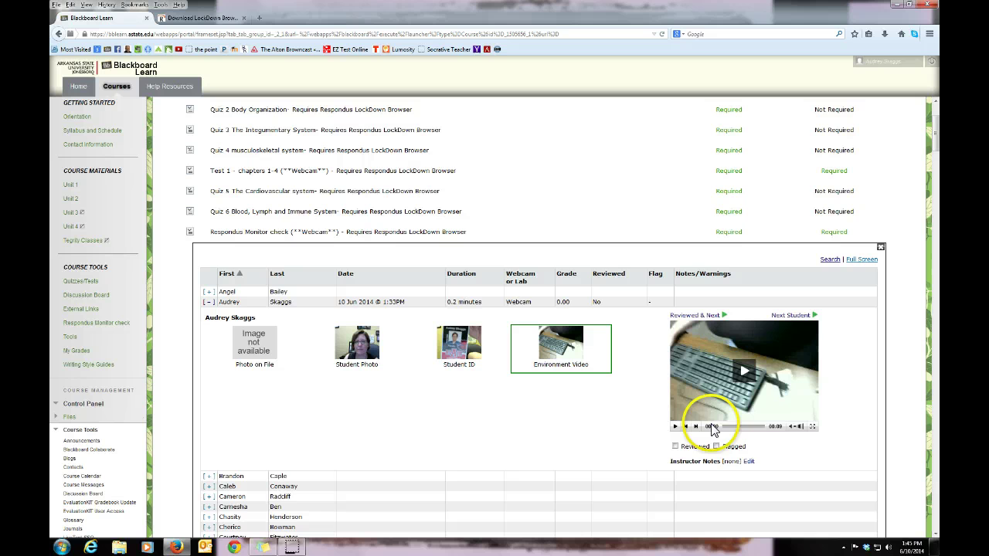
pyautogui.click(774, 390)
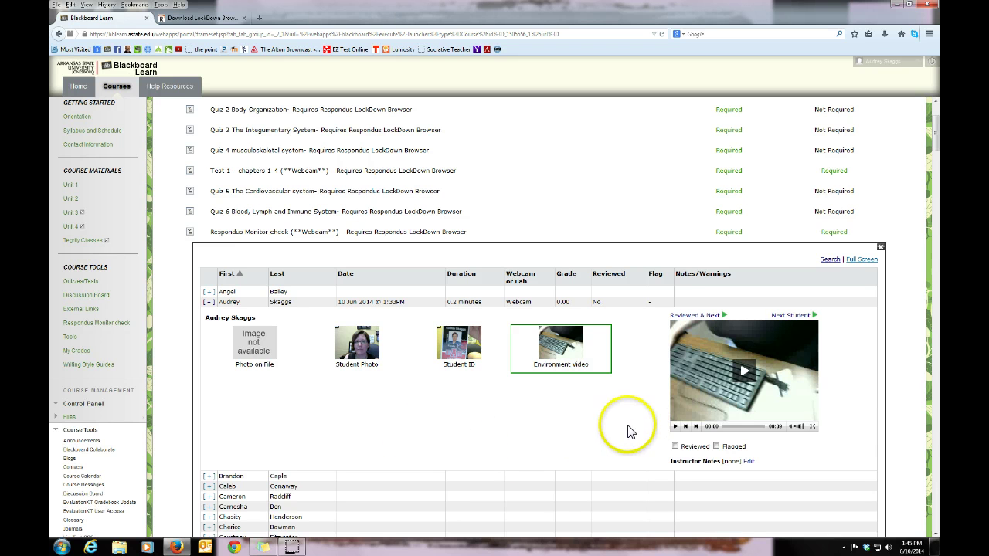
pyautogui.click(252, 342)
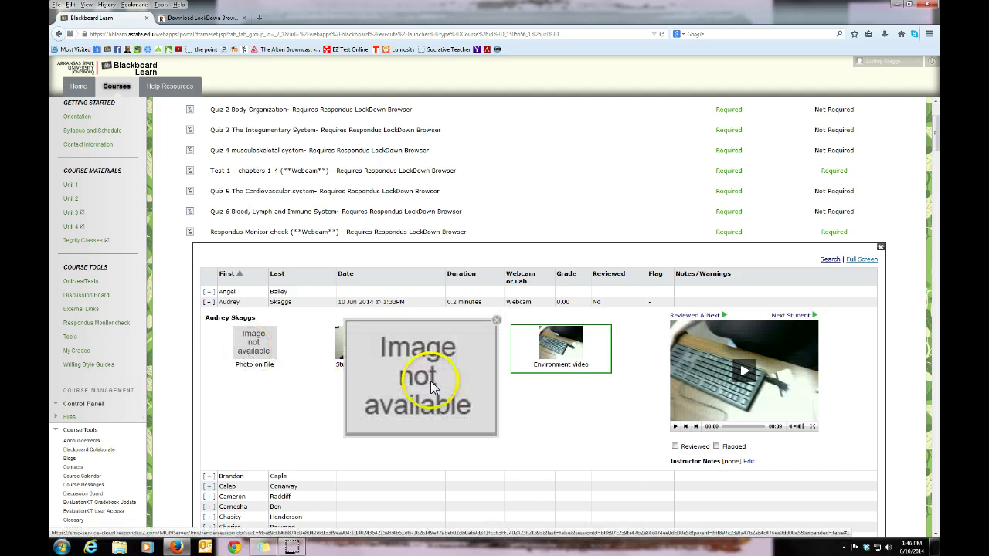
# - Collapse and re-expand the student's results row, and play the pre-exam webcam recording
pyautogui.click(208, 303)
pyautogui.click(208, 302)
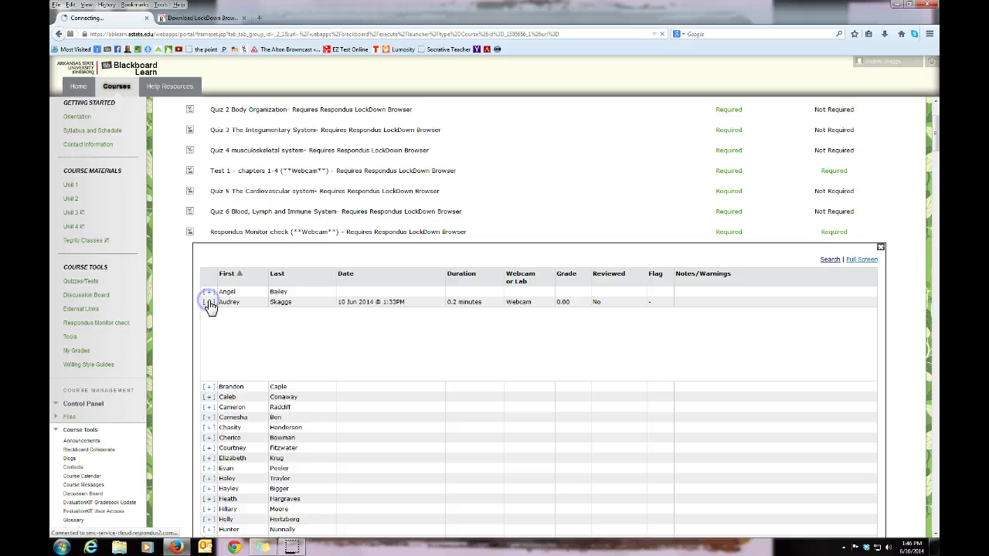
pyautogui.click(745, 374)
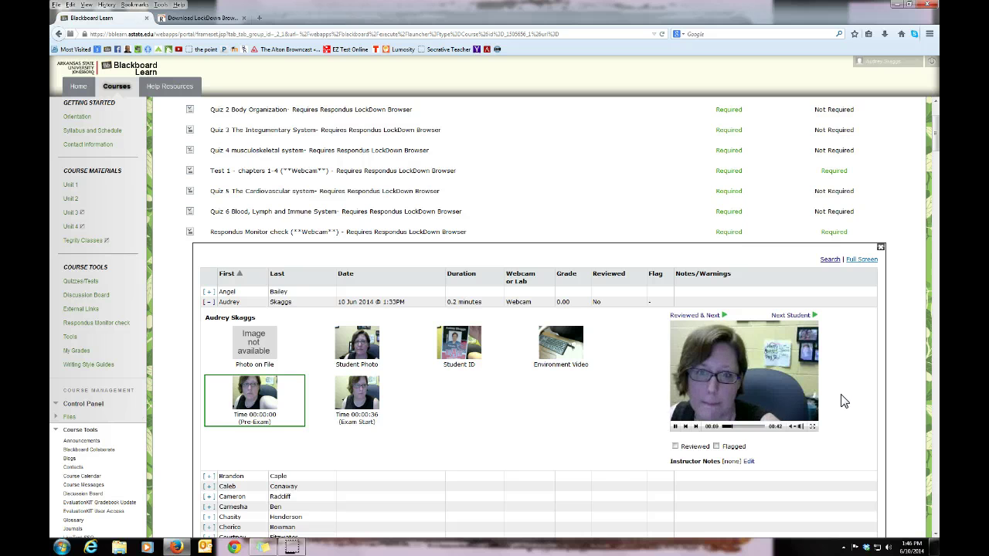
pyautogui.click(847, 400)
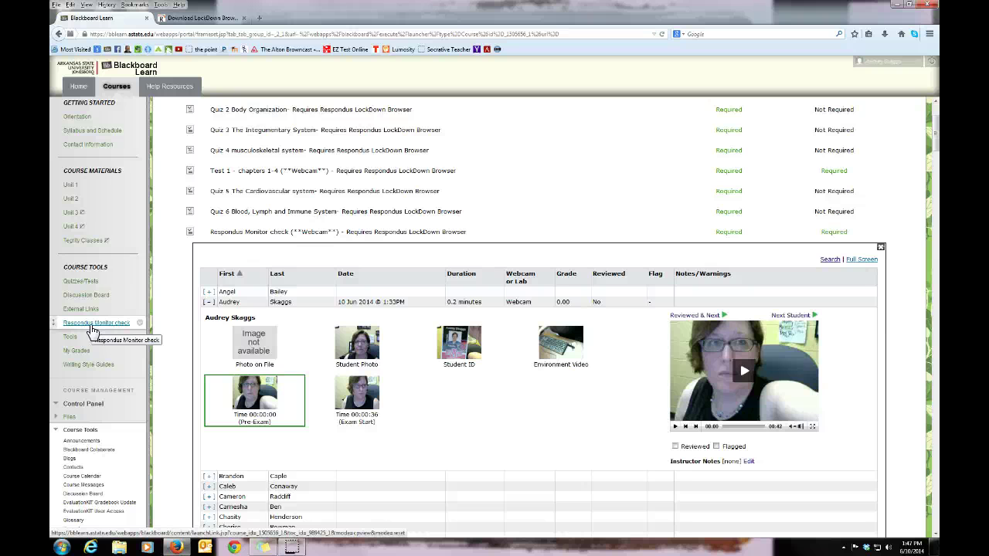
pyautogui.click(292, 547)
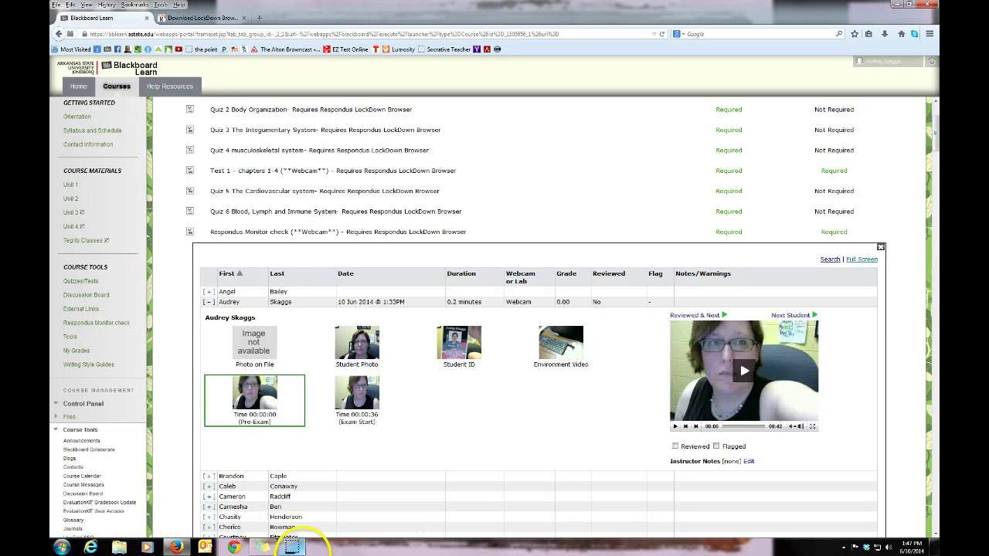